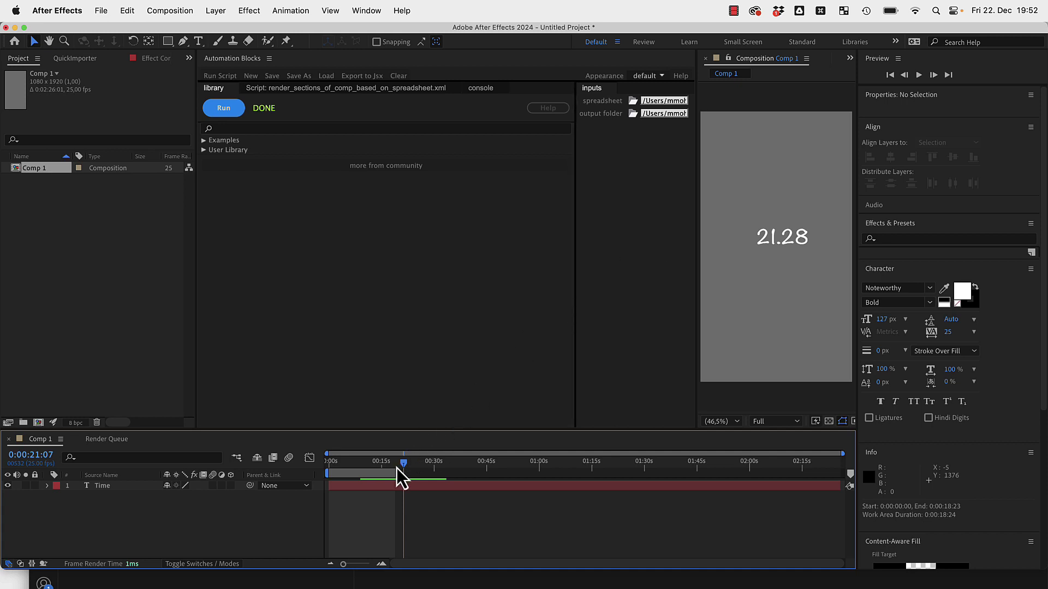
Show the script's blocks on the canvas, then bring times.csv in OpenOffice Calc forward
left_click(382, 89)
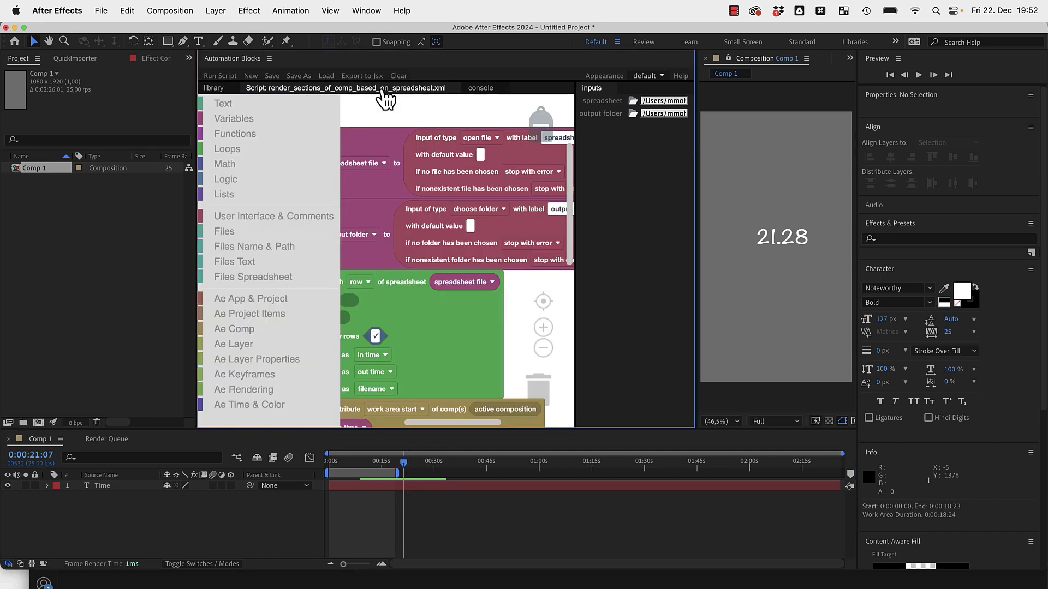
scroll(393, 243, "left", 3)
scroll(393, 244, "down", 2)
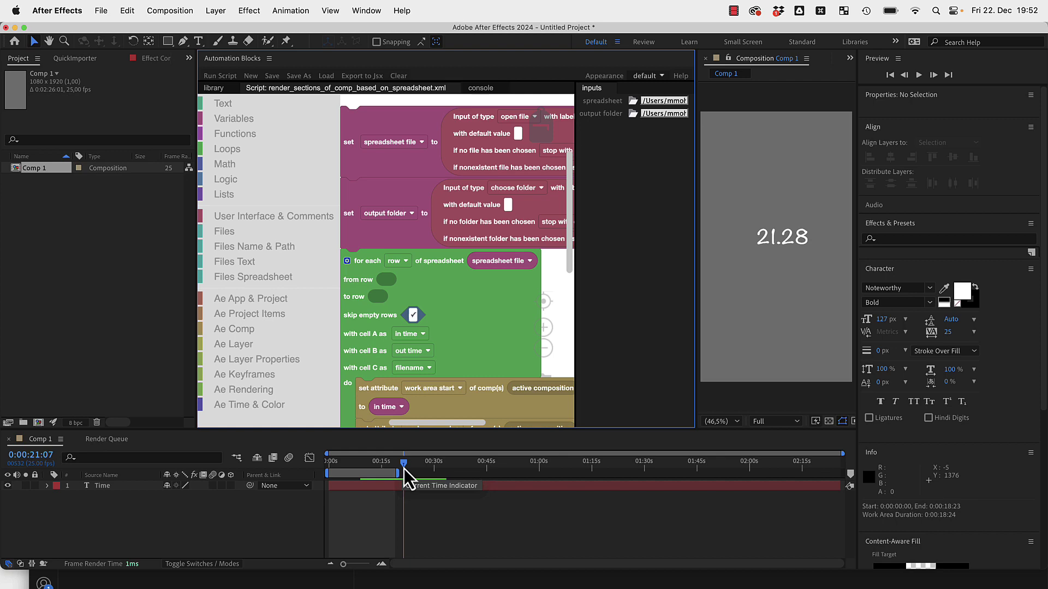
key("super+Tab")
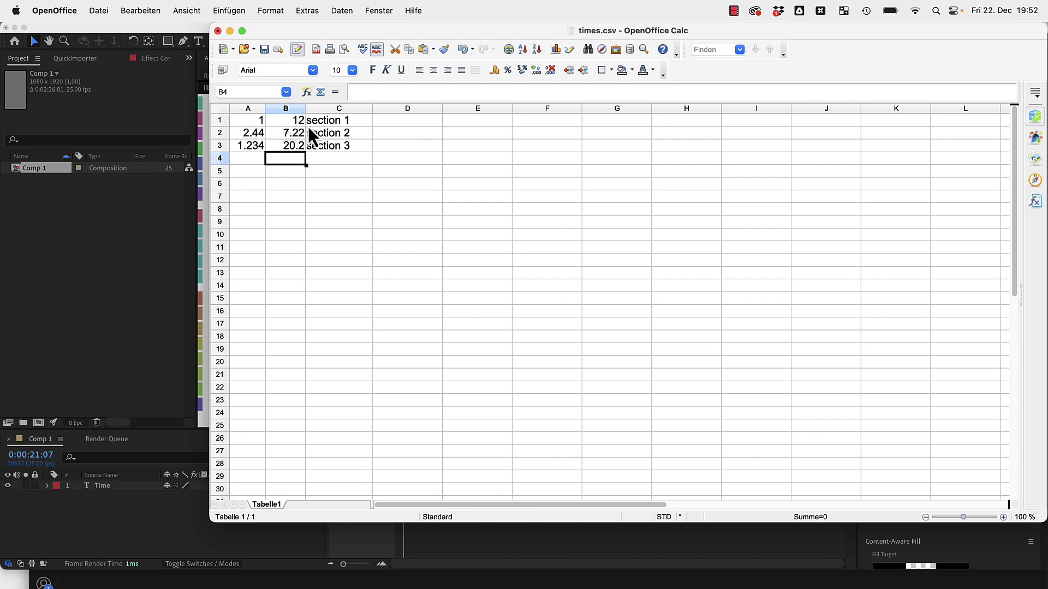
Check the section name in cell C1 and the in time in cell A2 of times.csv
left_click(338, 123)
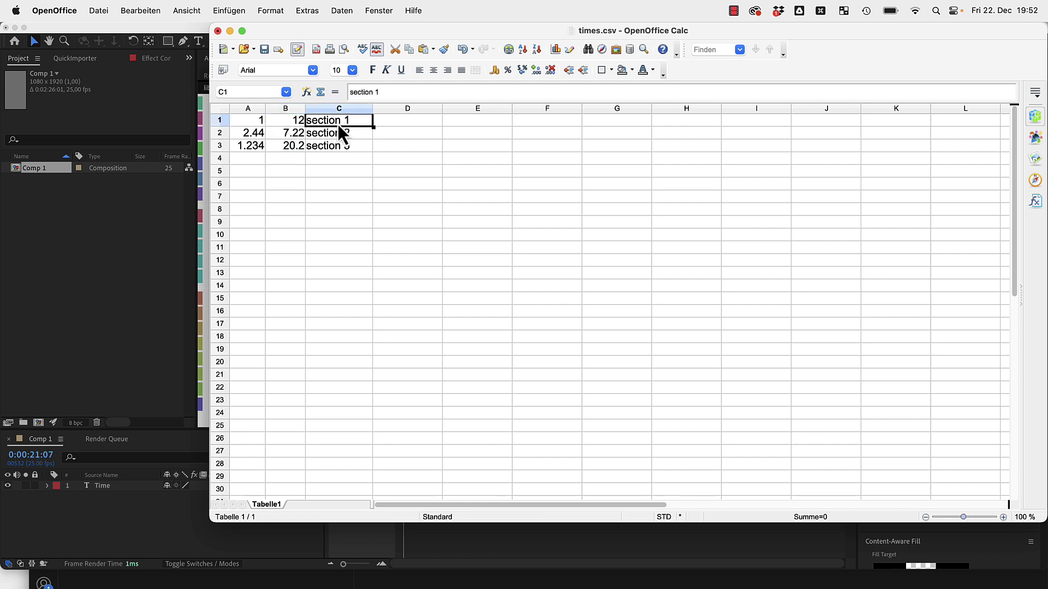
left_click(257, 138)
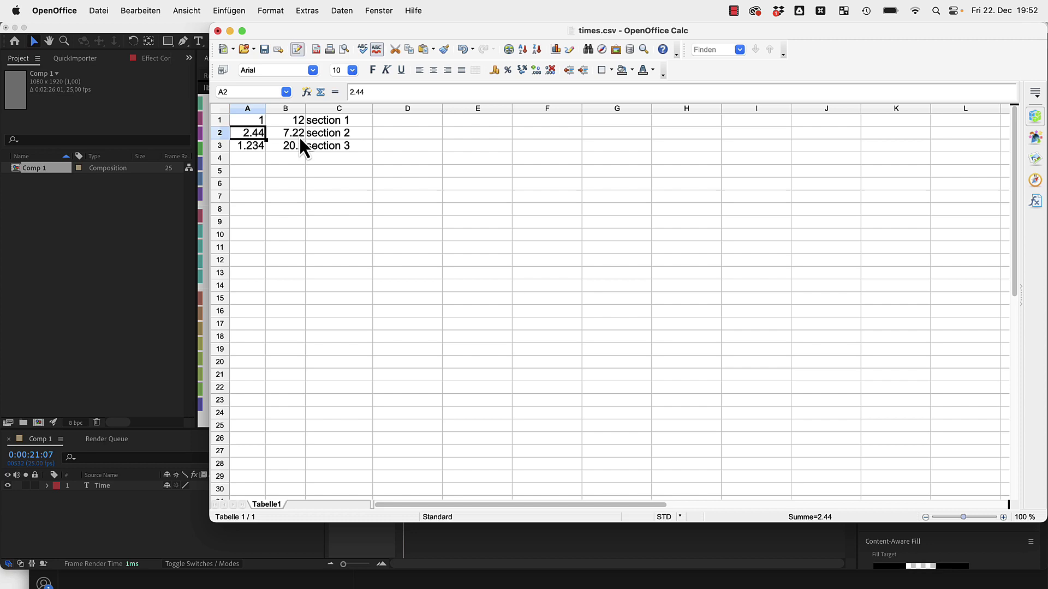
Set Comp 1's work area to 0:00:08:21–0:00:43:10 and widen the script inputs area
left_click(181, 227)
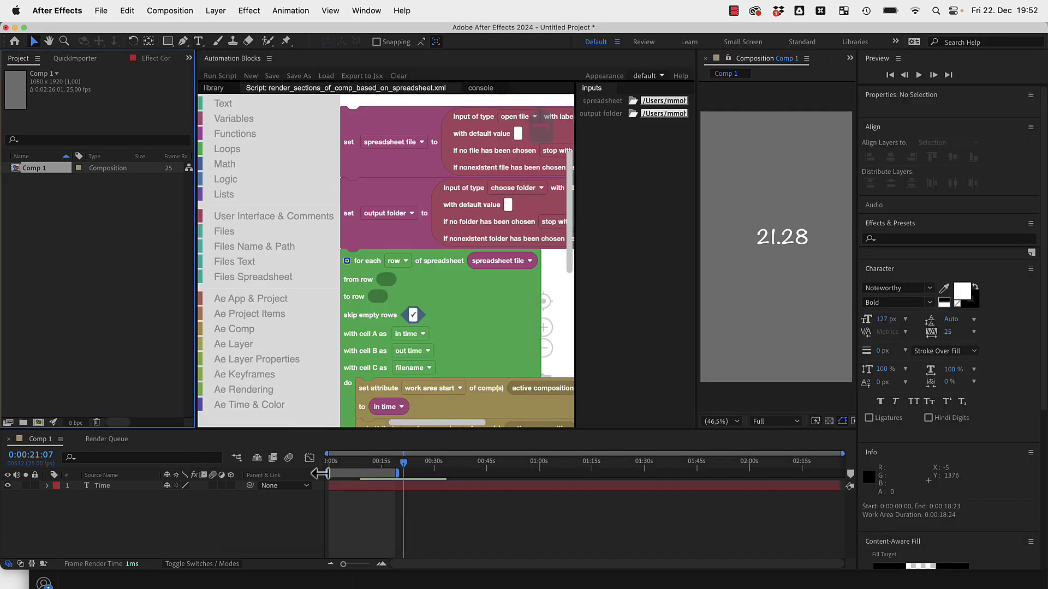
left_click(330, 477)
left_click_drag(330, 477, 491, 473)
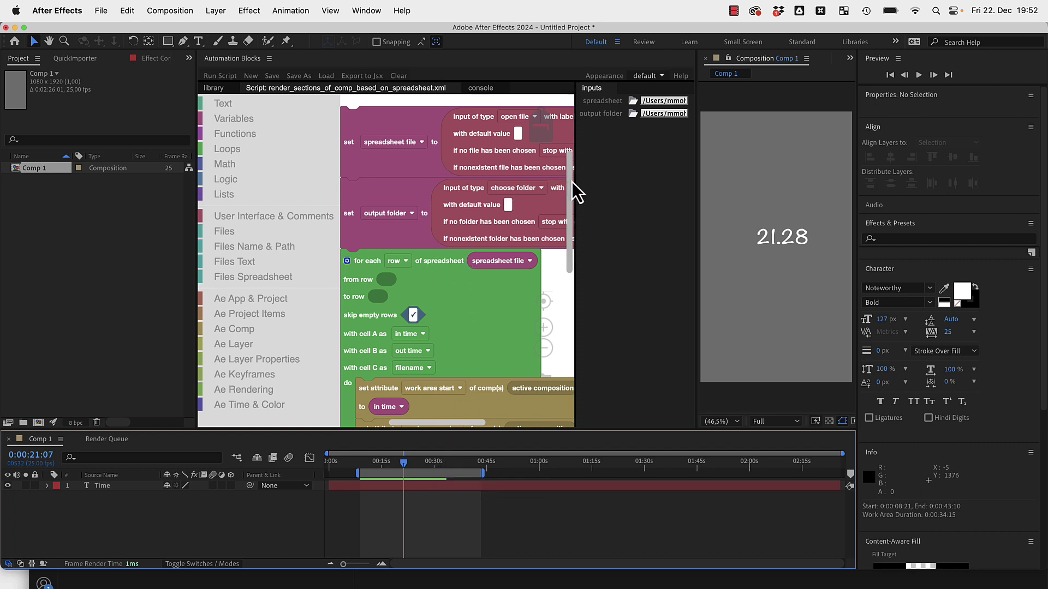
left_click_drag(574, 185, 444, 180)
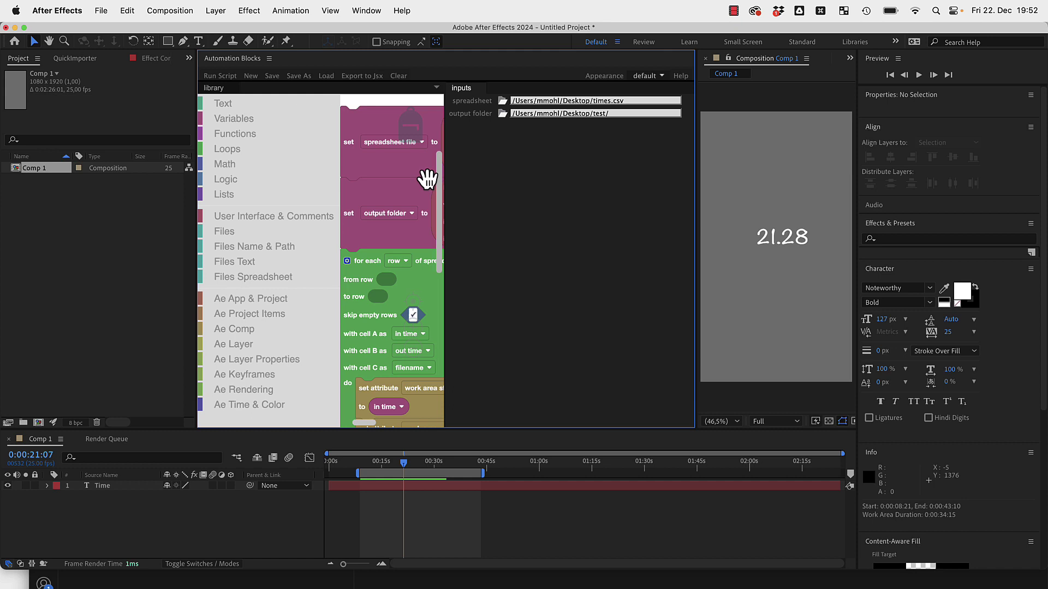
Expand the User Library and choose an option for the spreadsheet input
left_click_drag(197, 121, 182, 120)
left_click(182, 120)
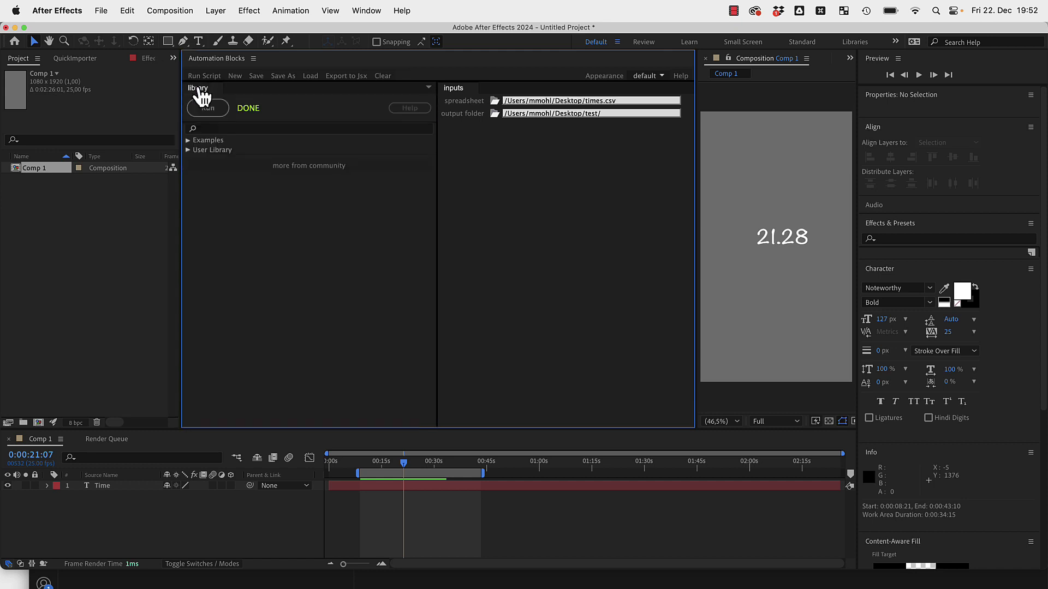
left_click(188, 150)
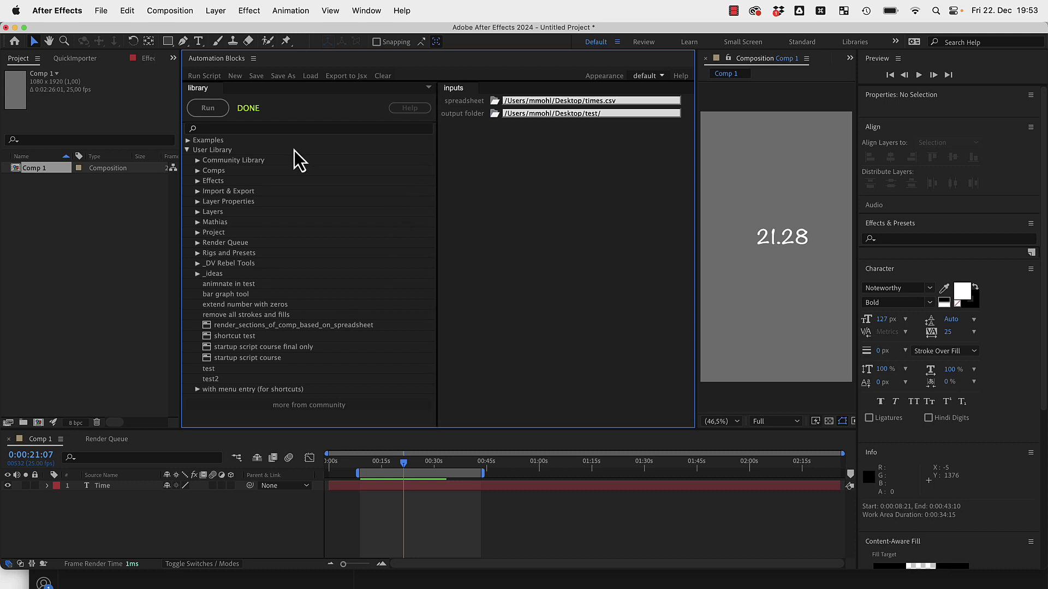
left_click(492, 104)
left_click(542, 120)
Move the current time to 0:00:02:11, run the script, and start the Media Encoder queue
left_click_drag(403, 464, 597, 486)
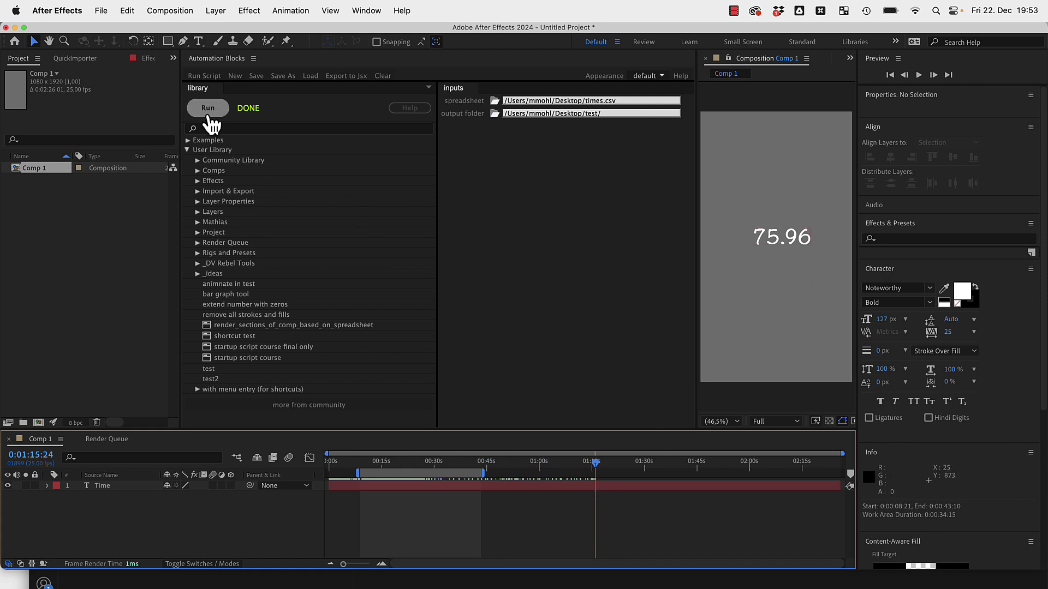
left_click(208, 108)
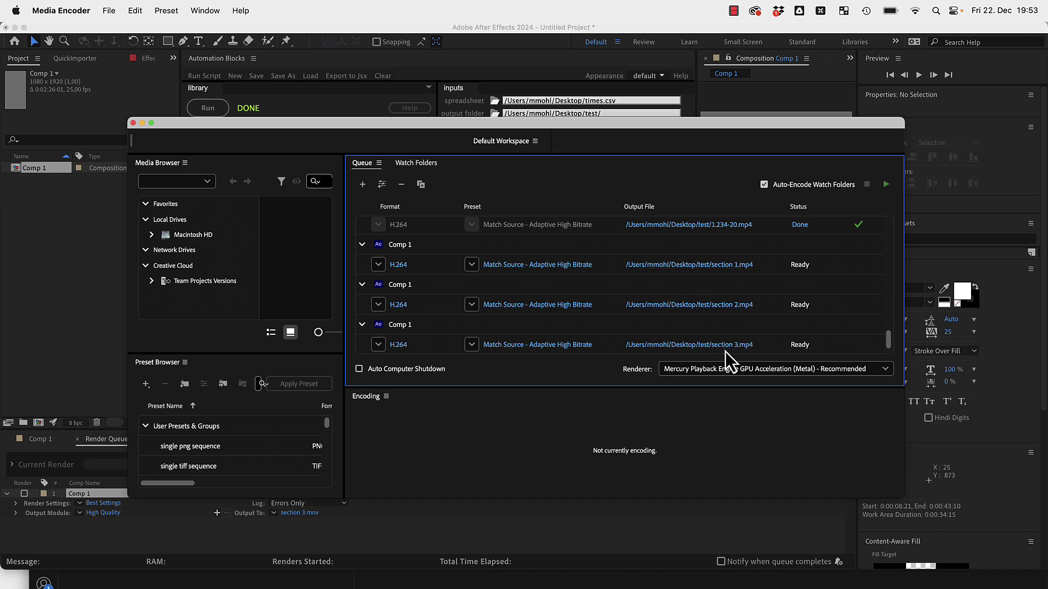
scroll(725, 351, "down", 1)
left_click(885, 188)
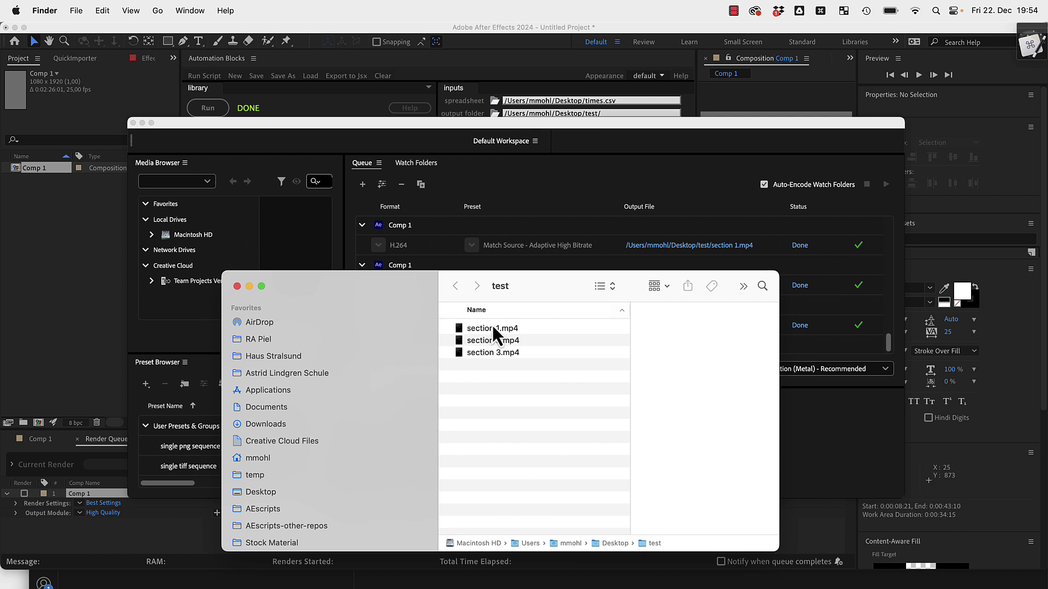
Select section 1.mp4 in the test folder and play it in Quick Look
left_click(492, 326)
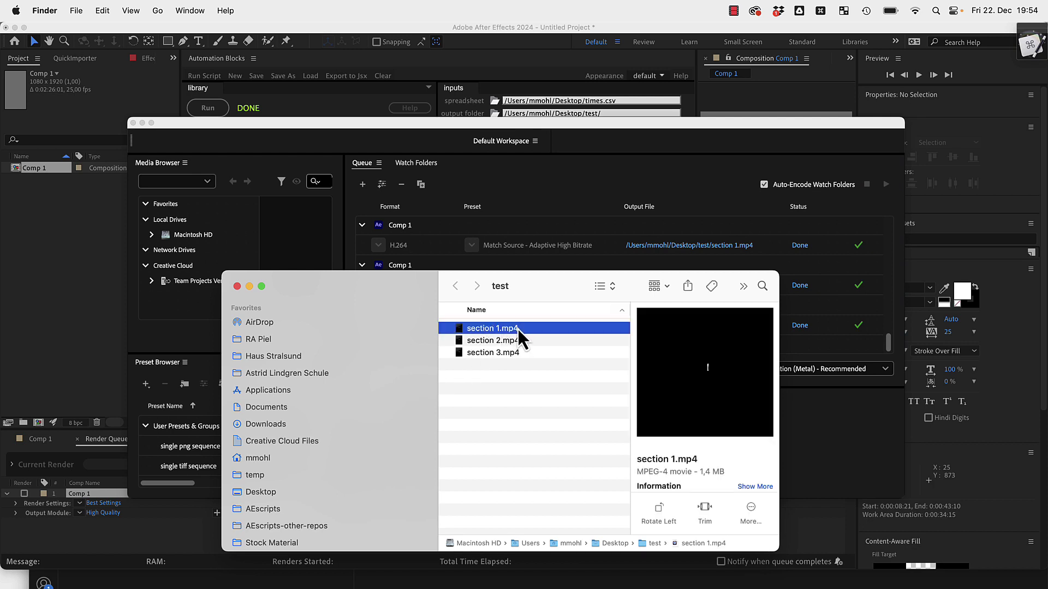
key("space")
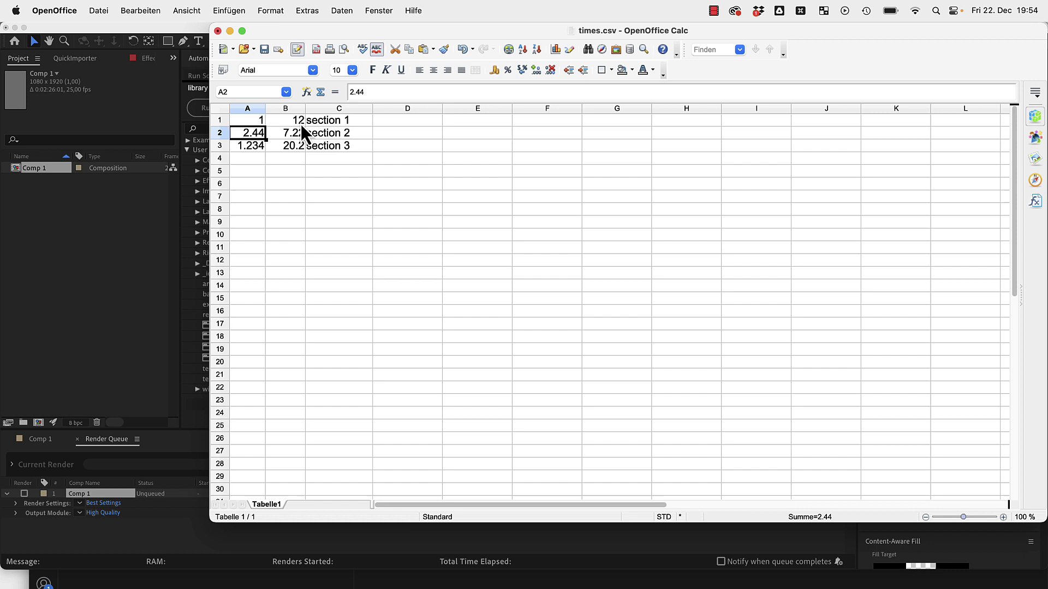
Maximize the Automation Blocks panel in After Effects and display the script's blocks
left_click(174, 228)
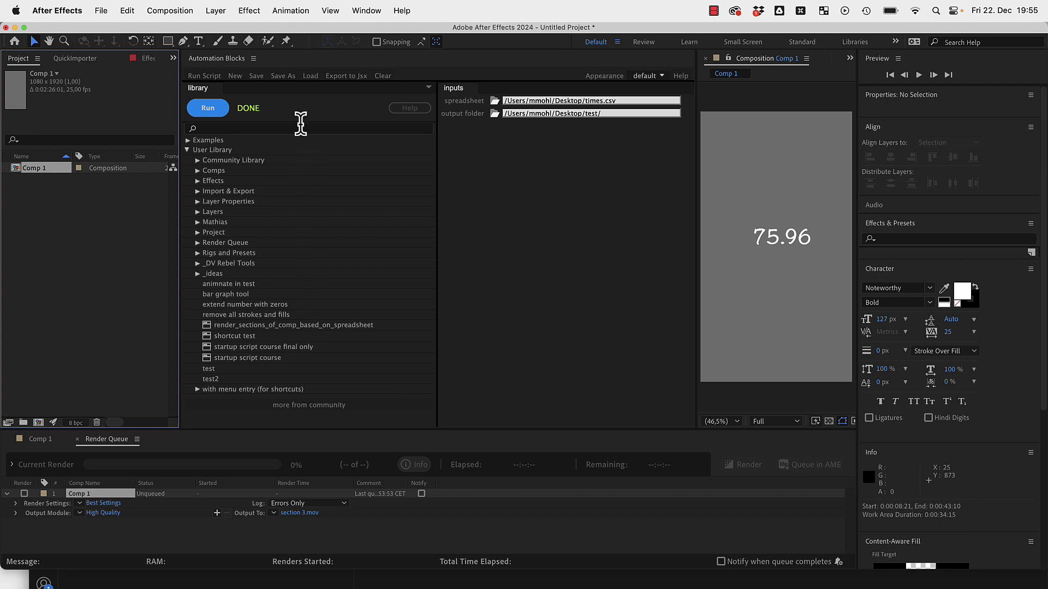
left_click(434, 90)
double_click(229, 58)
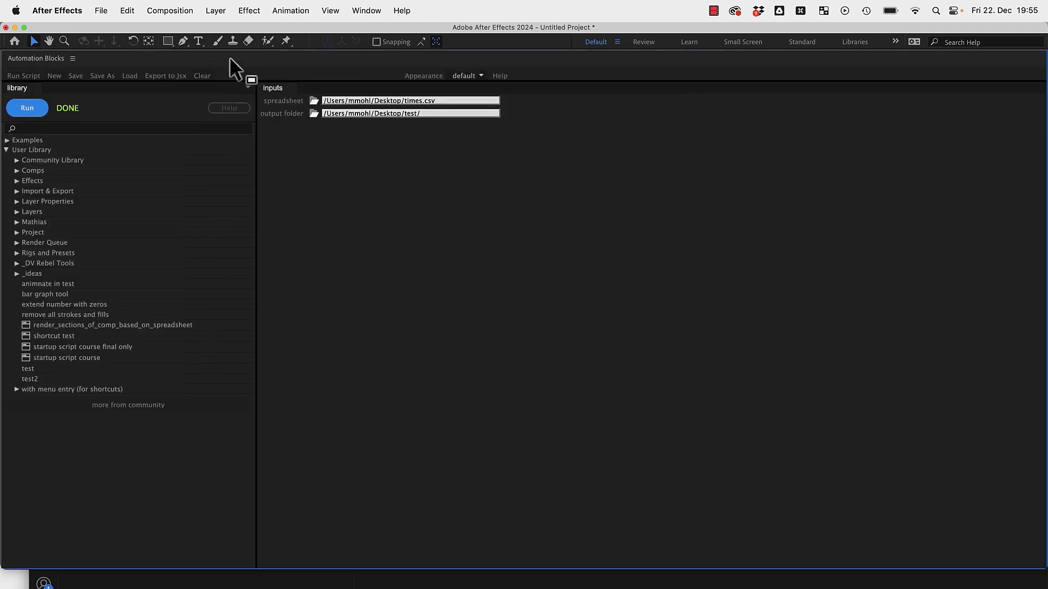
left_click(200, 94)
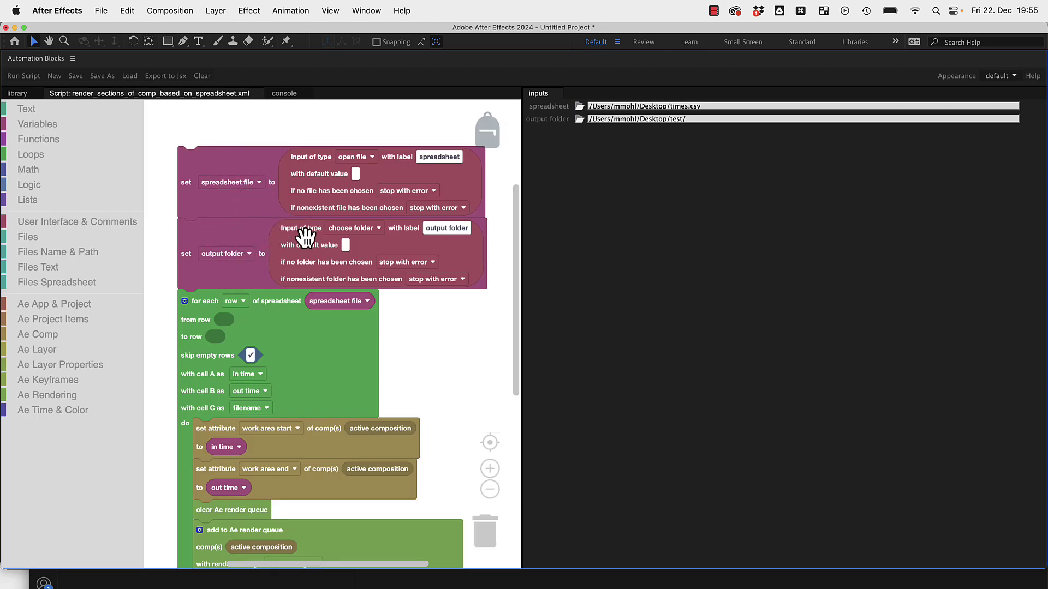
left_click(278, 214)
left_click(278, 240)
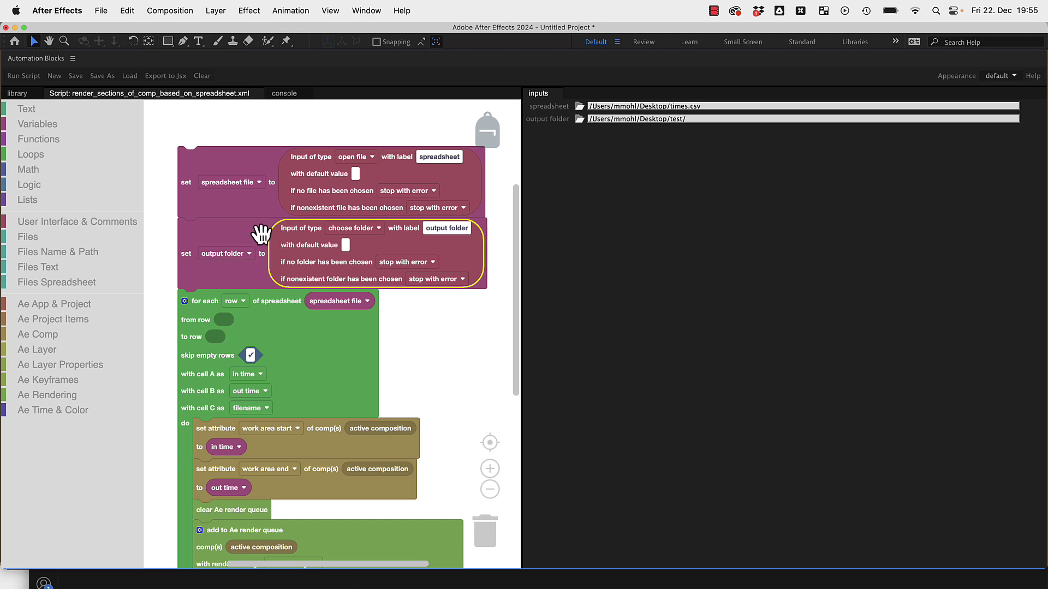
left_click(265, 216)
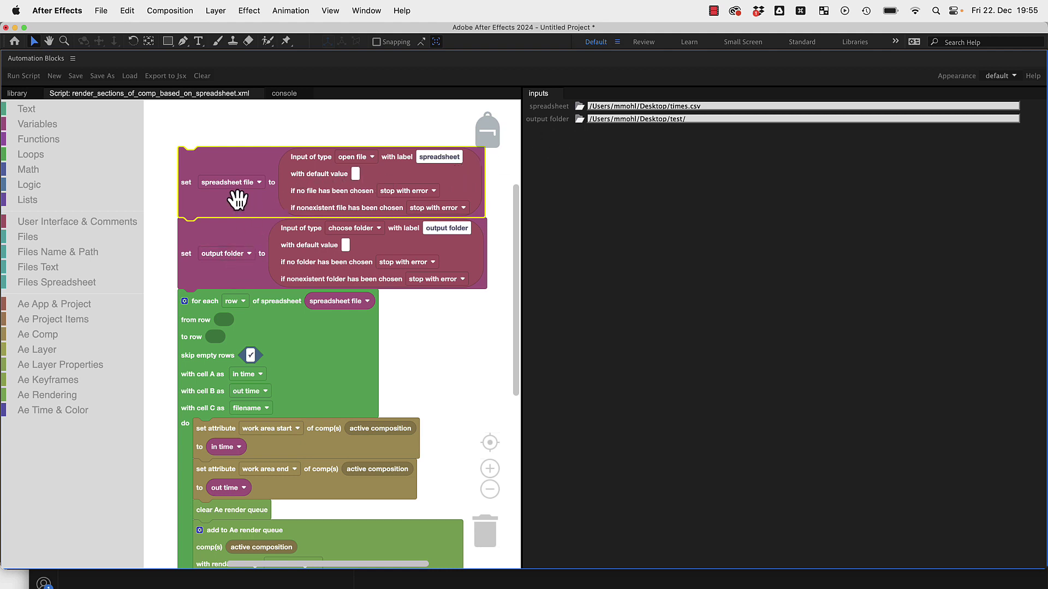
left_click(278, 339)
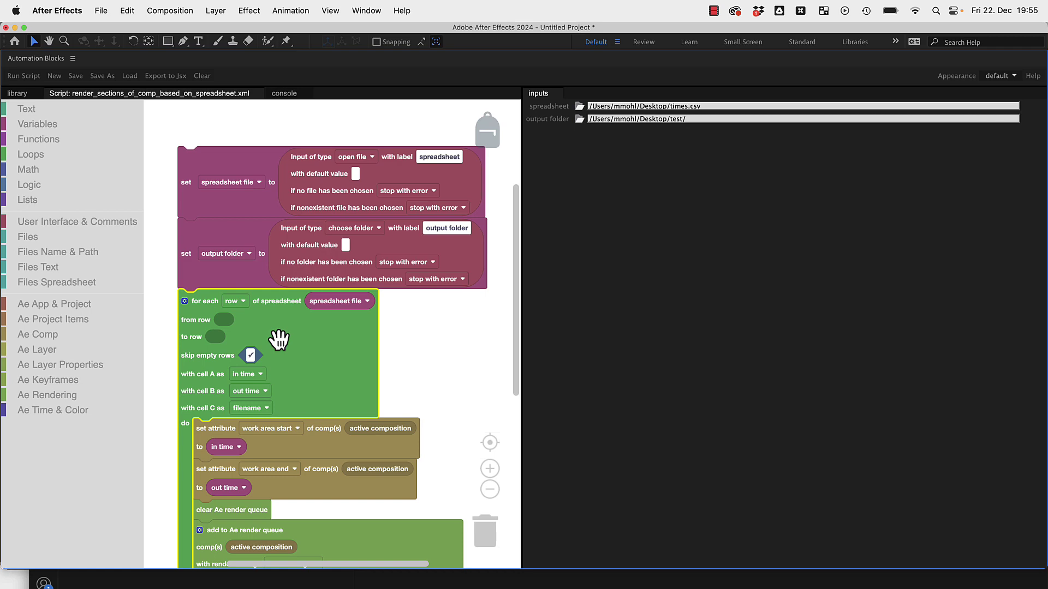
scroll(278, 338, "down", 5)
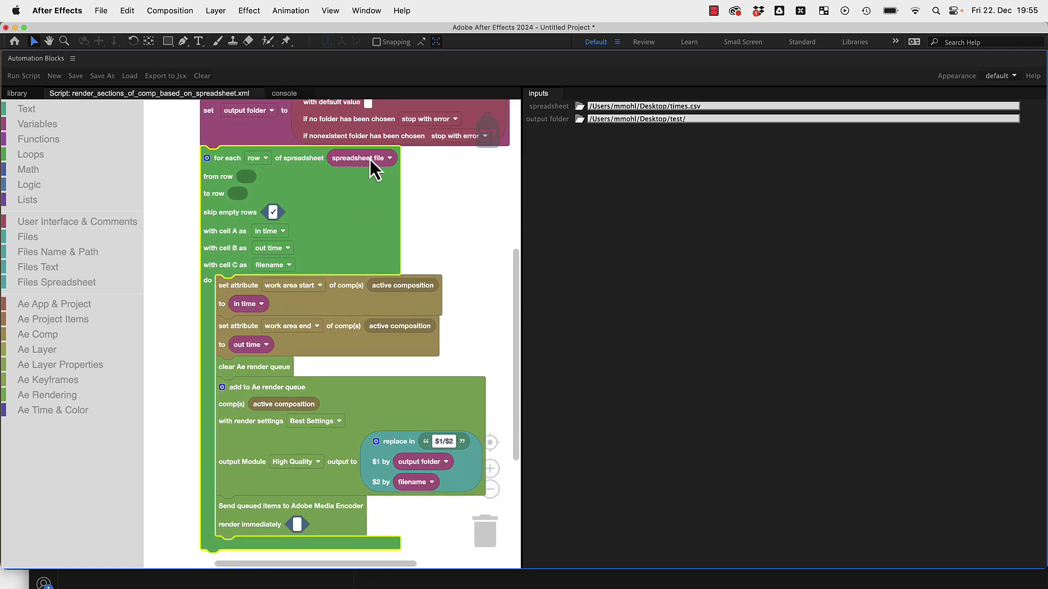
scroll(346, 175, "up", 7)
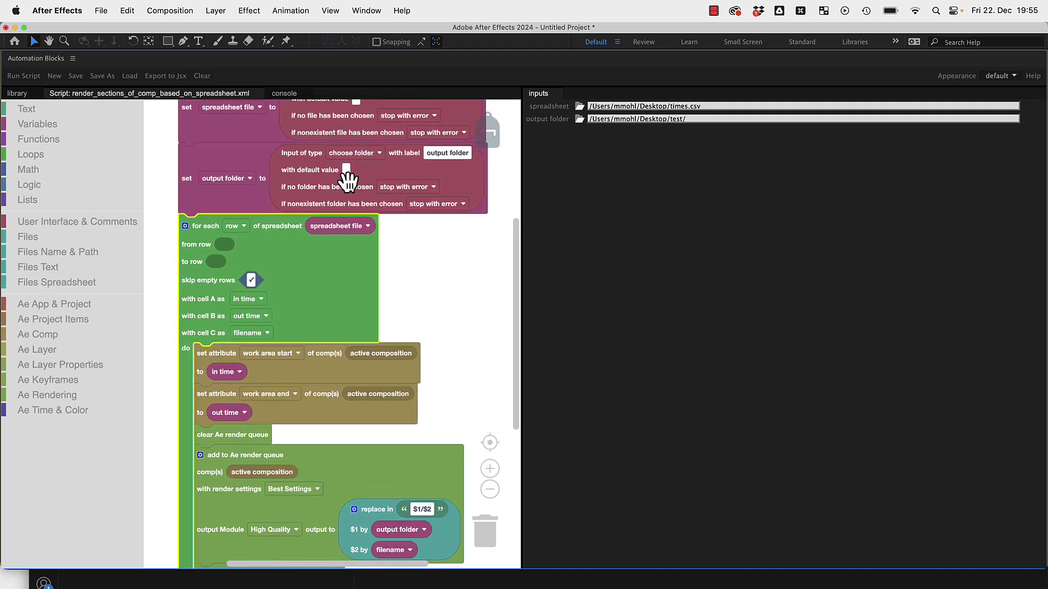
scroll(339, 291, "down", 3)
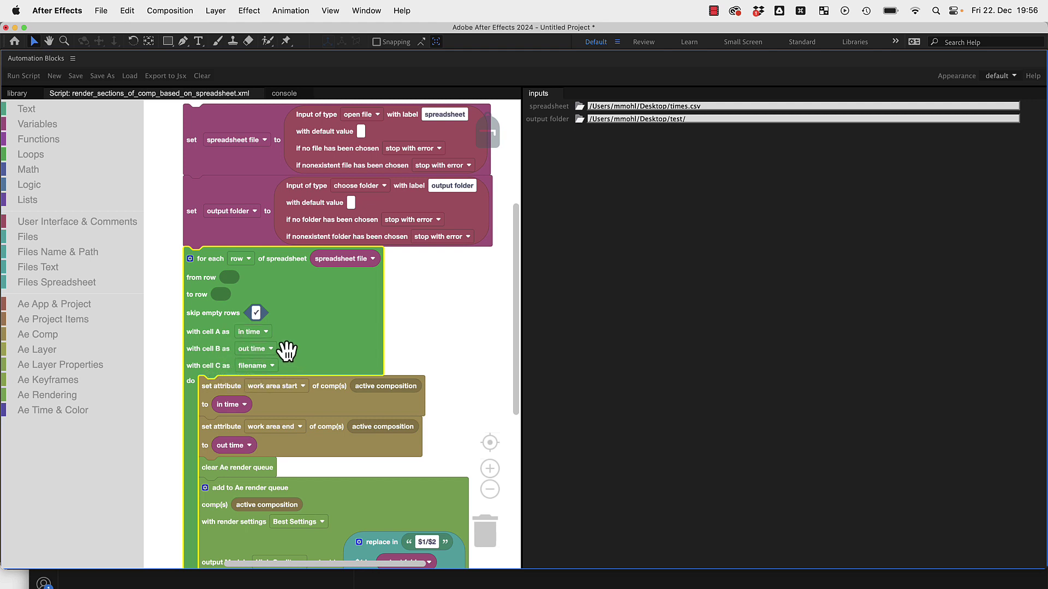
scroll(323, 343, "down", 5)
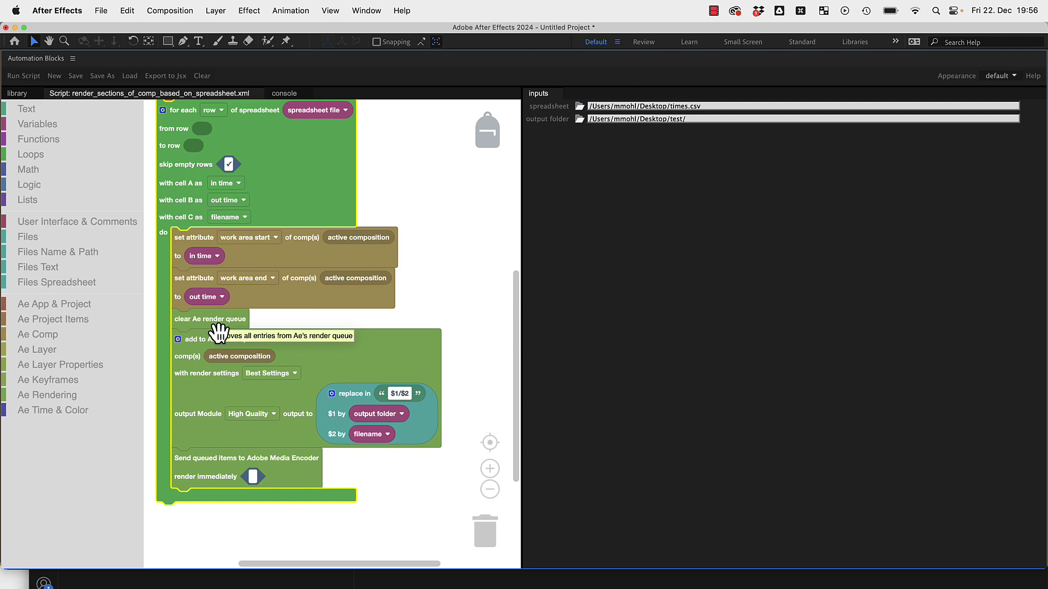
left_click(199, 373)
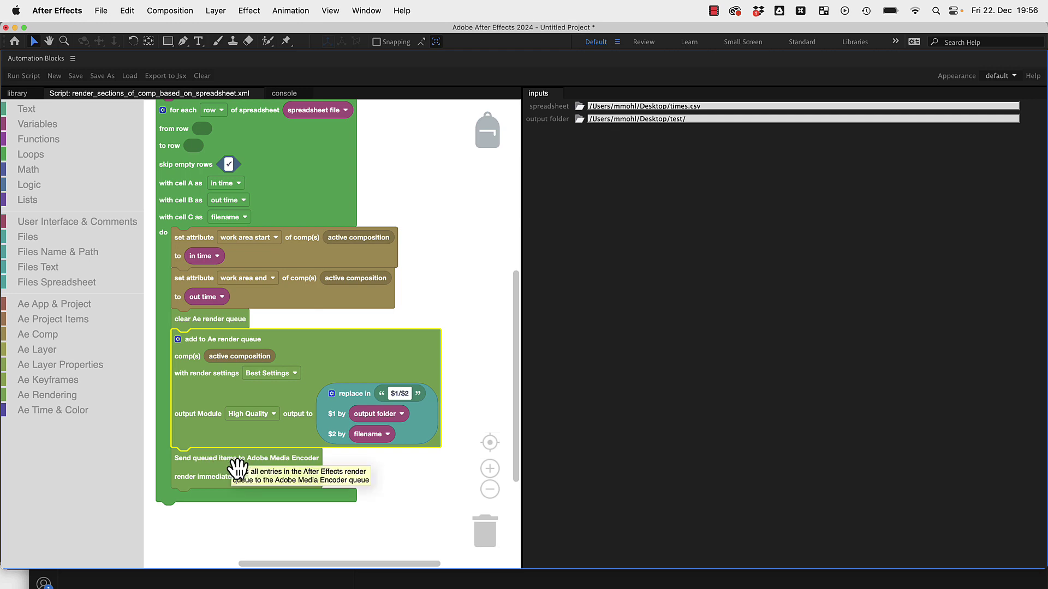
scroll(237, 469, "up", 8)
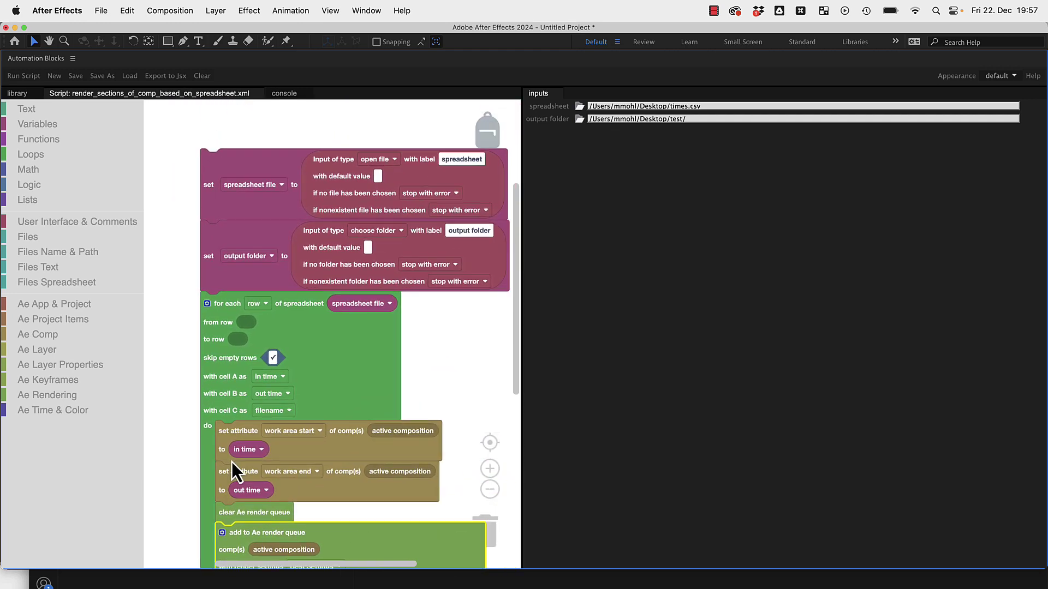
scroll(237, 468, "down", 6)
scroll(237, 468, "down", 3)
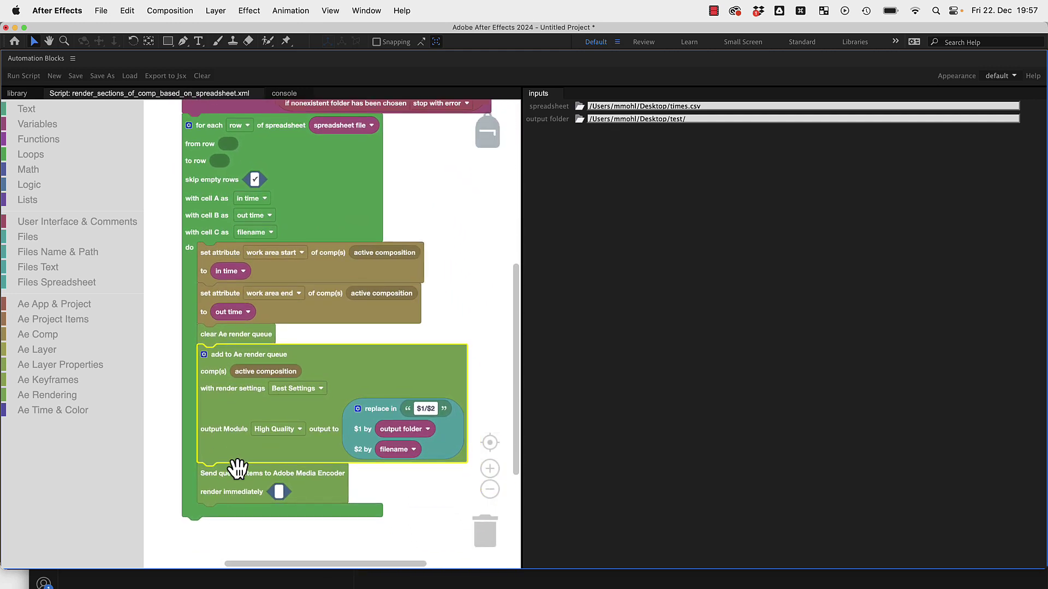